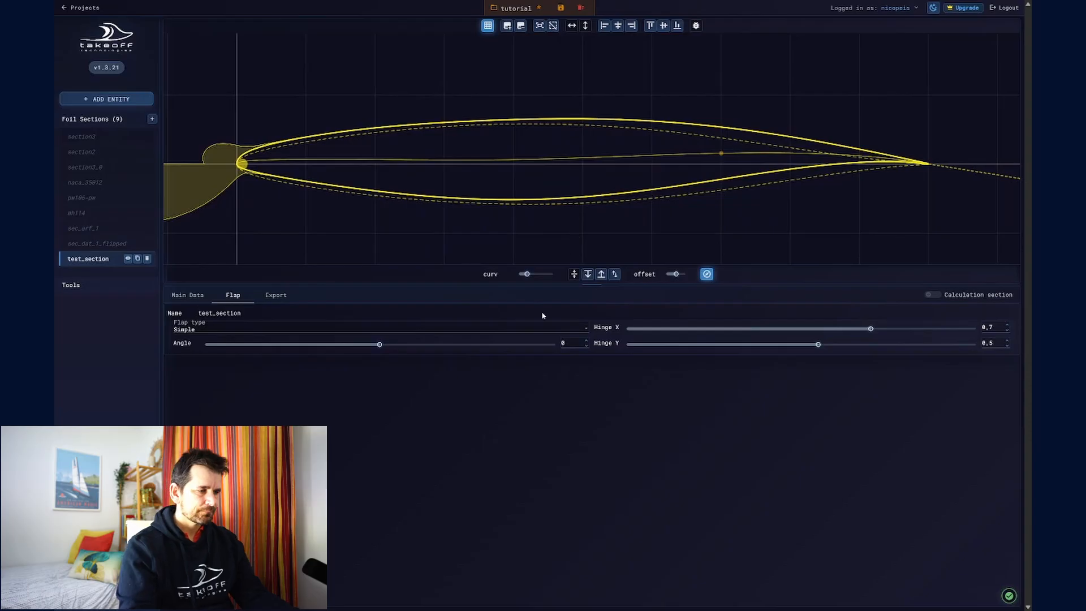
Step: Move the simple flap's hinge point forward to a Hinge X of about 0,23 and set Hinge Y to 0,5
left_click(287, 329)
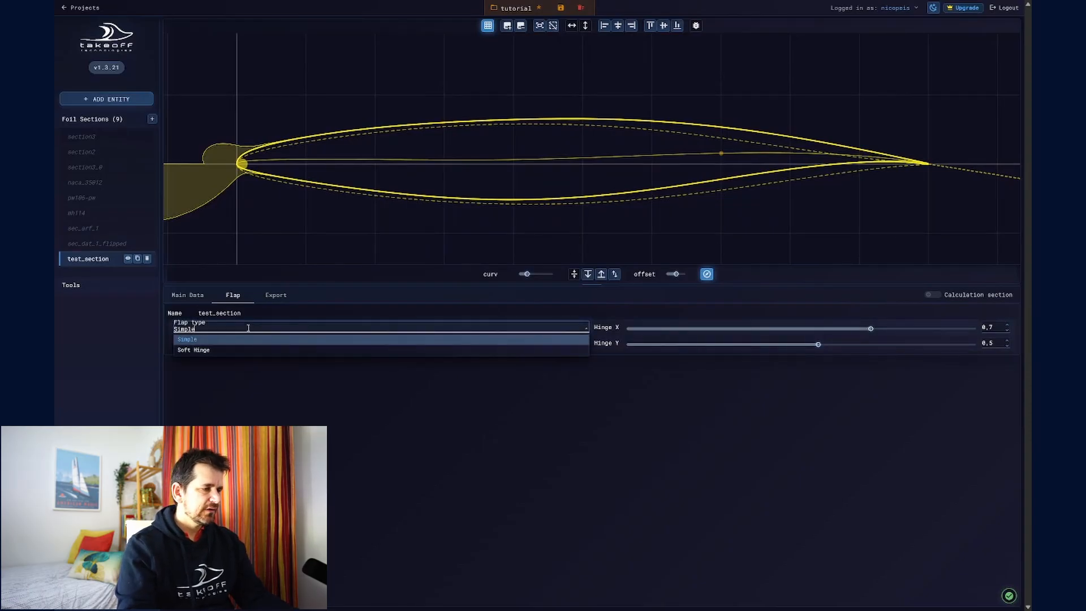
left_click(402, 405)
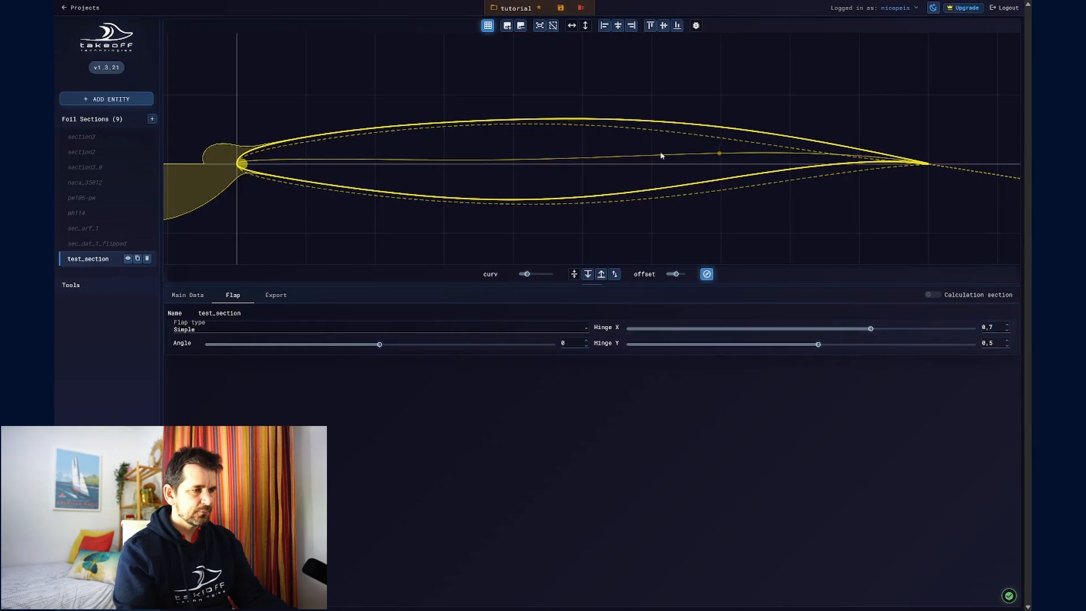
left_click(384, 159)
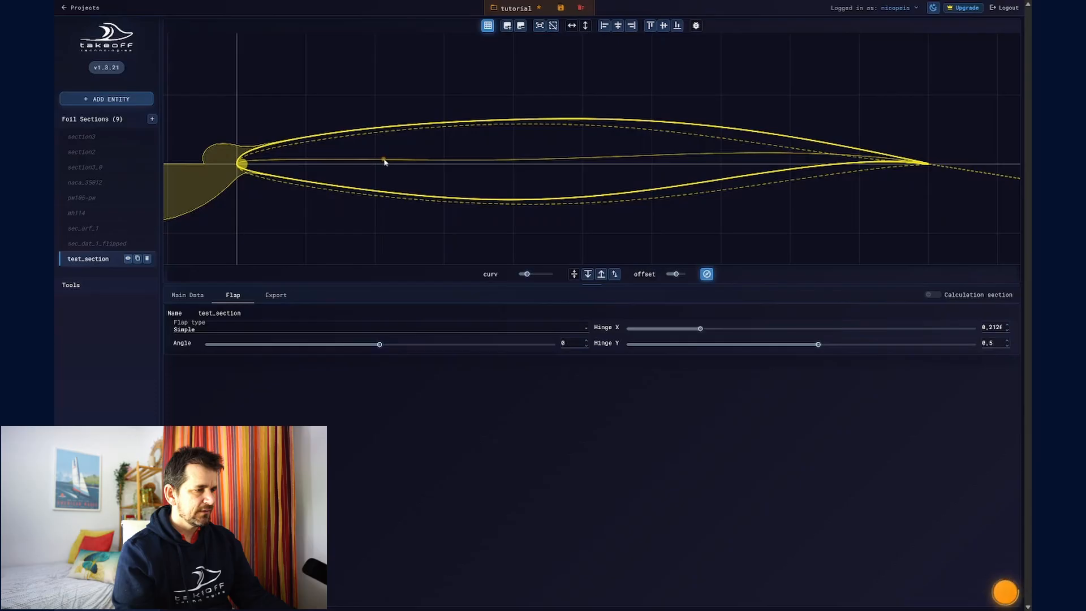
left_click(579, 150)
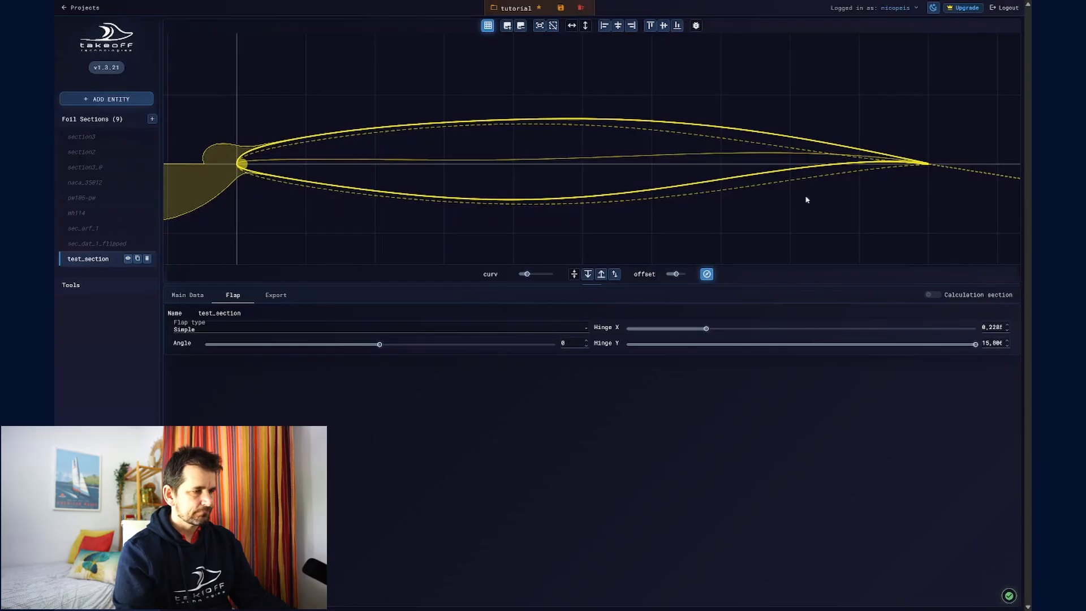
double_click(993, 343)
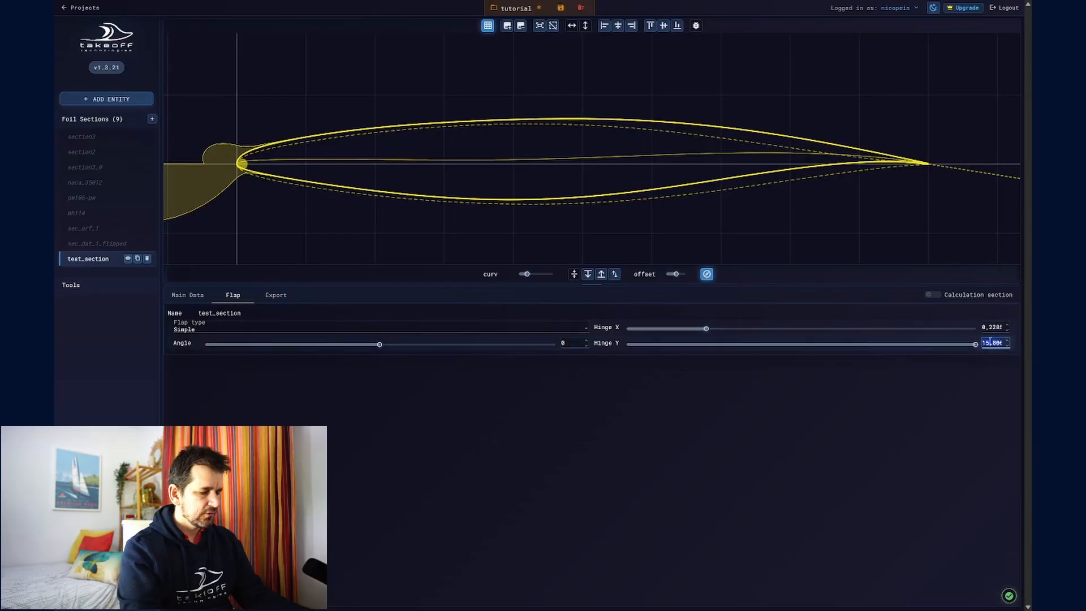
type("0.5")
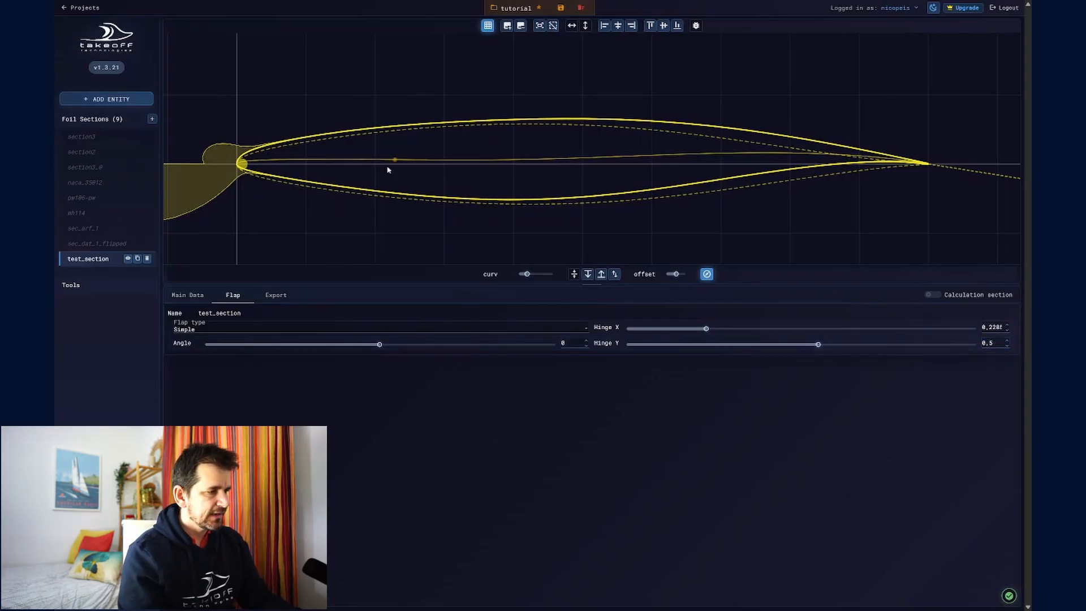
Step: Try Hinge Y values of 0 and 1 to place the hinge on the lower and upper surfaces, and return it to 0,5
left_click_drag(996, 344, 970, 346)
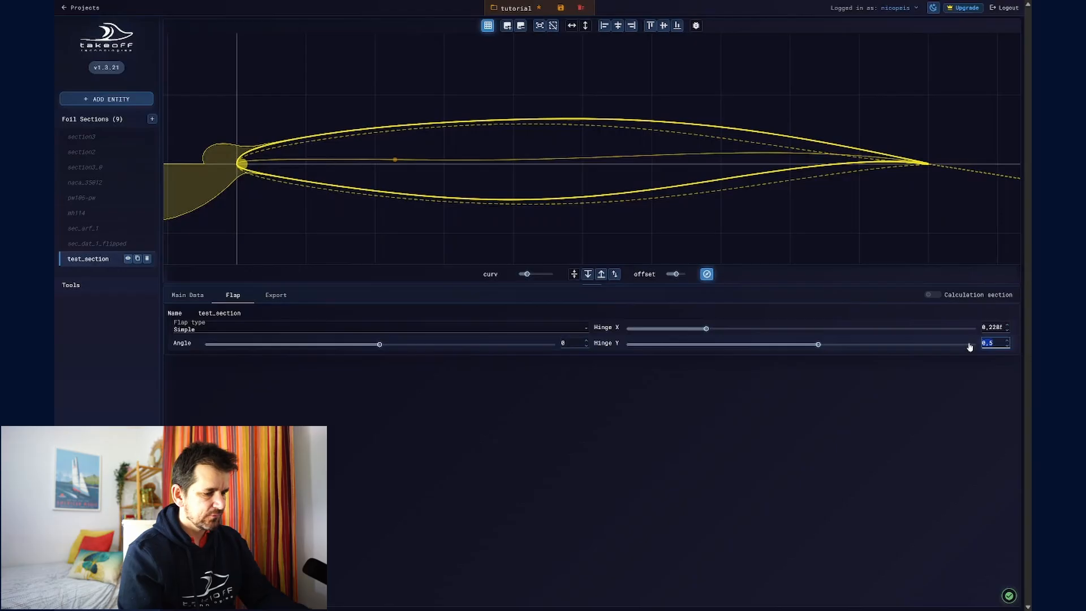
type("0")
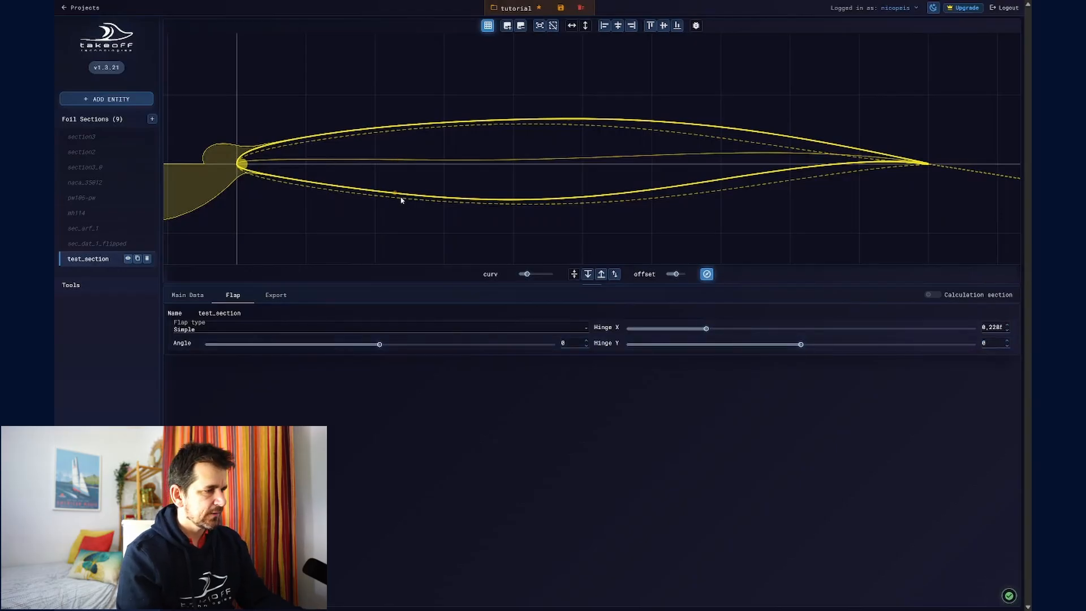
left_click_drag(990, 342, 967, 346)
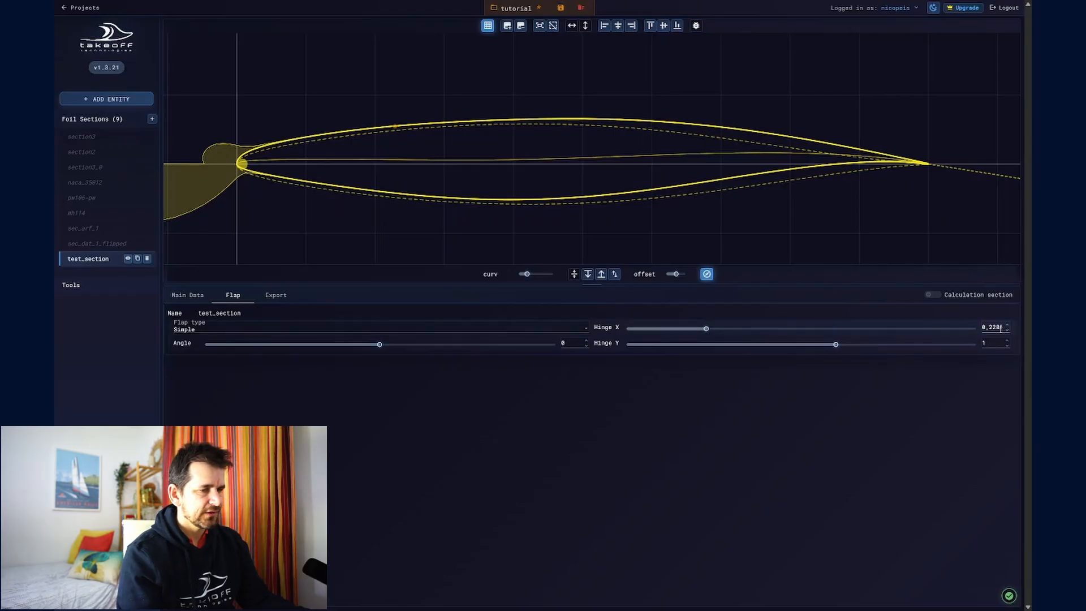
left_click(997, 327)
left_click_drag(997, 342, 973, 344)
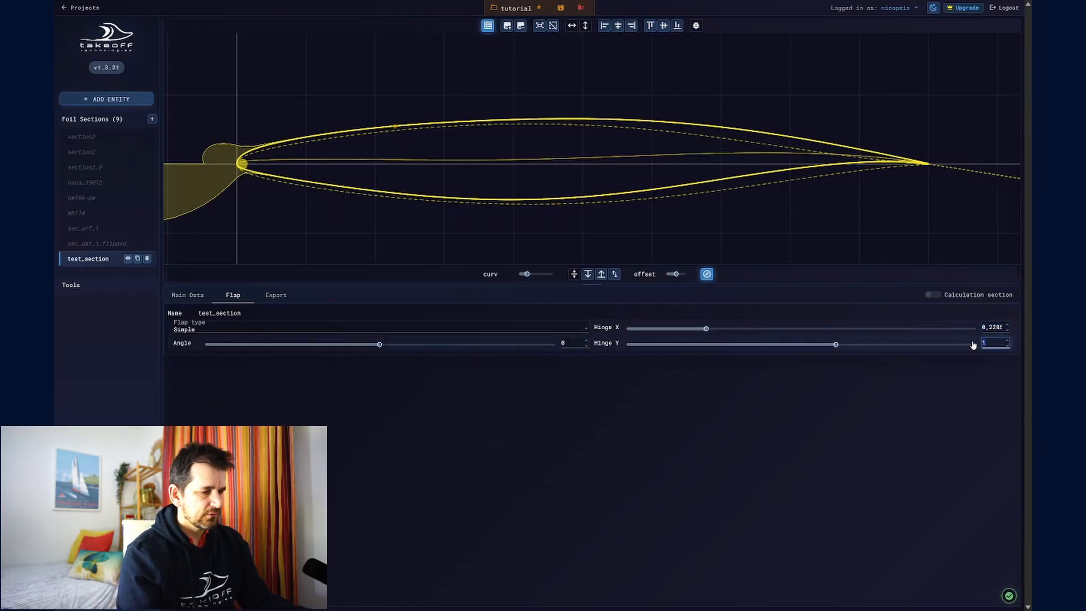
type("0,5")
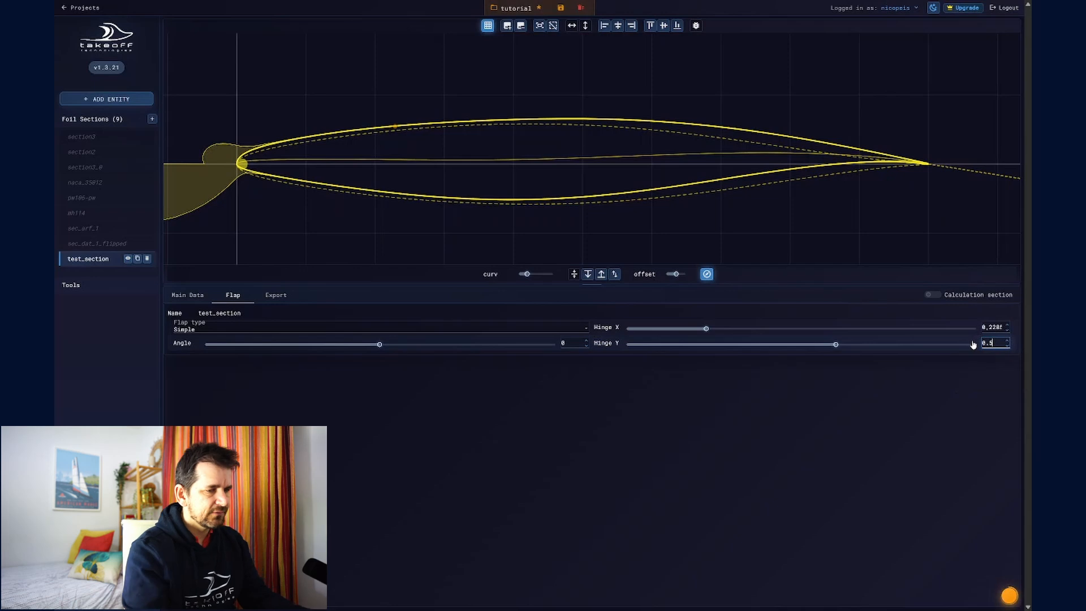
Step: Set the flap's Hinge X to 0,6
double_click(993, 327)
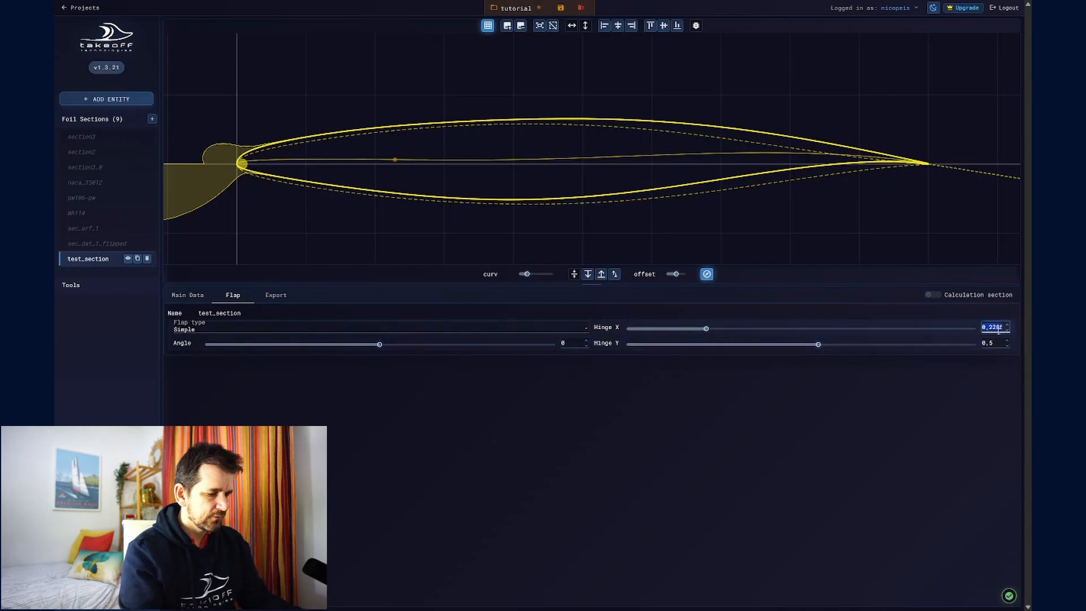
type("0")
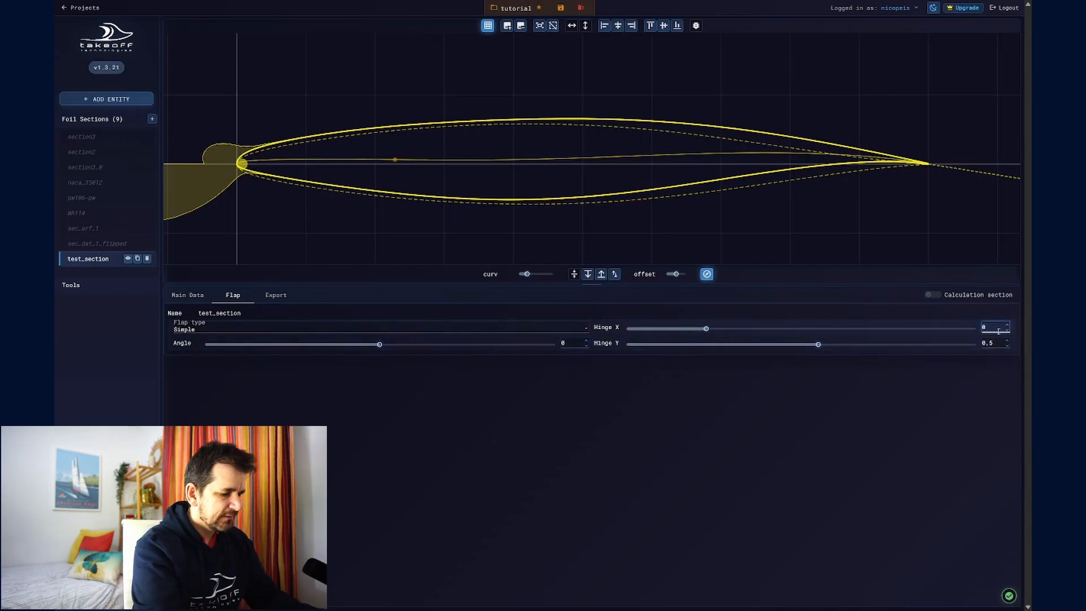
type(",6,6")
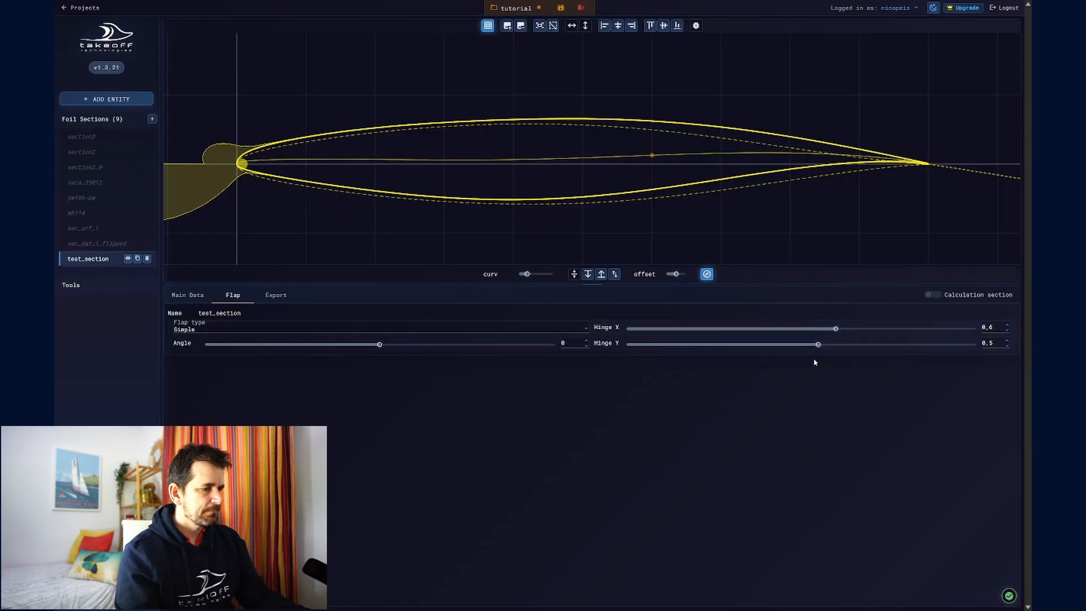
Step: Deflect the flap's trailing part downward to an angle of about 10 degrees
left_click_drag(379, 344, 437, 351)
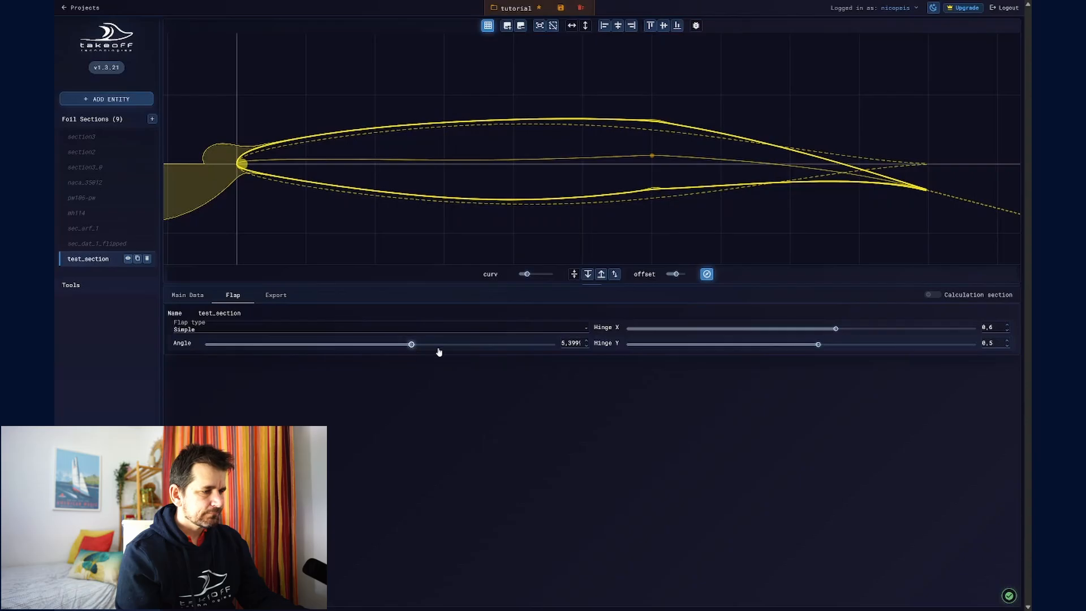
left_click(439, 349)
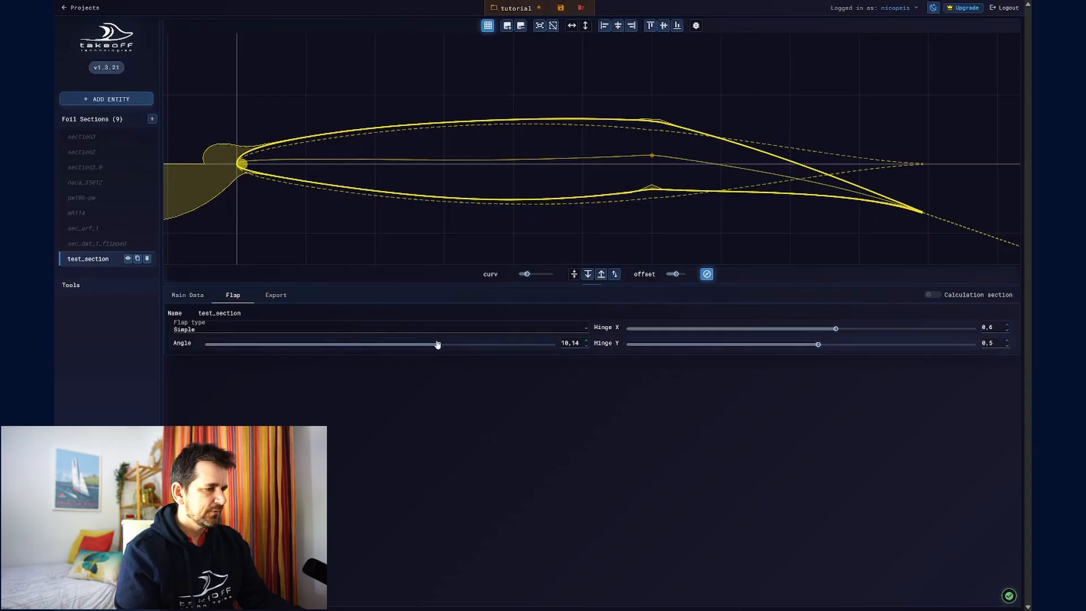
left_click_drag(438, 344, 303, 346)
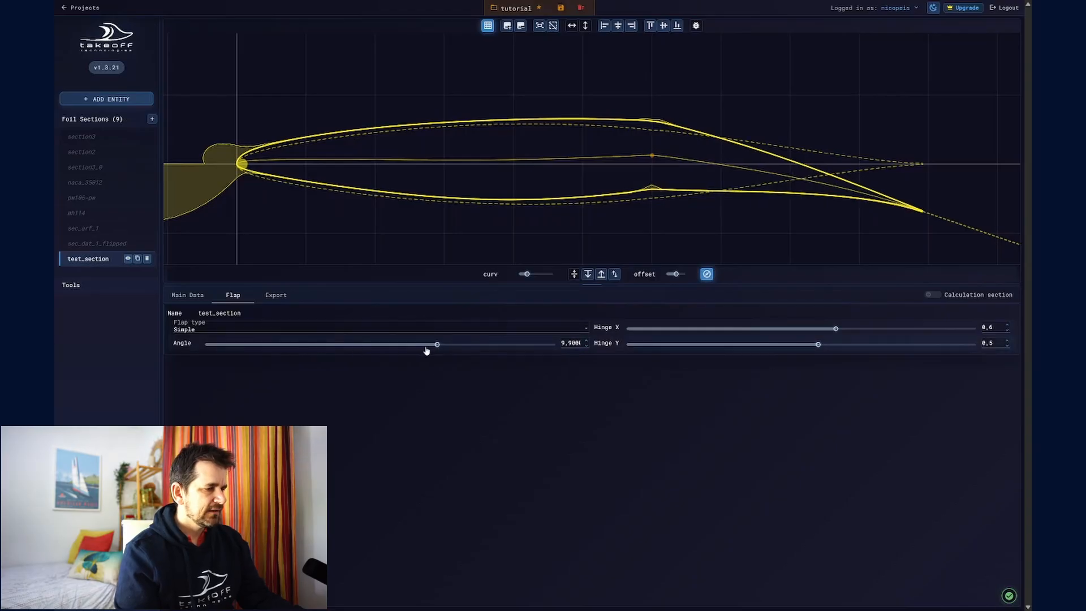
left_click_drag(436, 347, 299, 348)
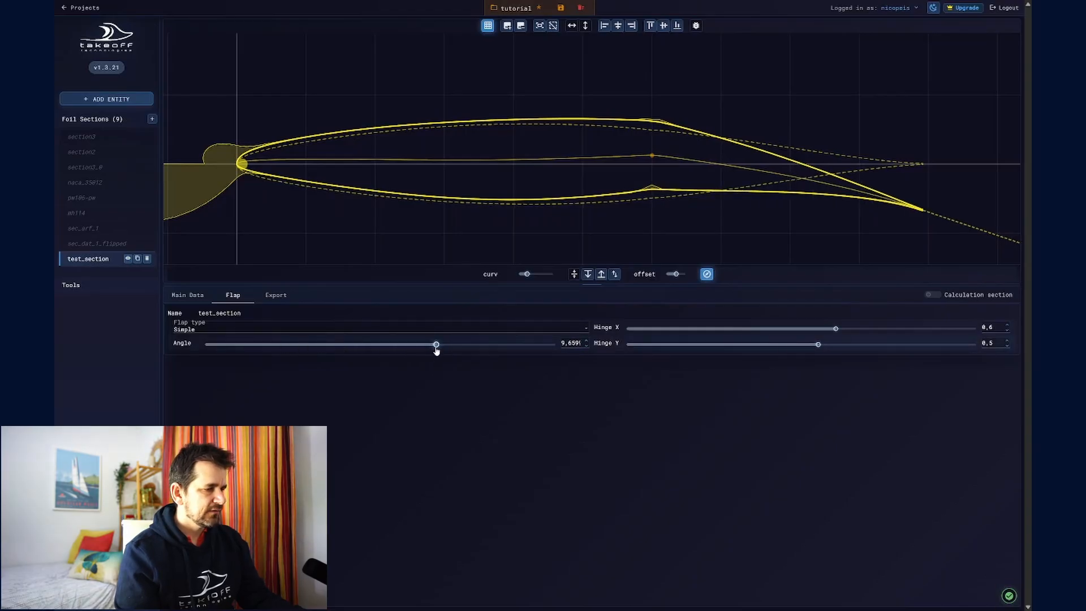
left_click_drag(436, 347, 314, 351)
Step: Deflect the flap upward, trying an angle of -5 and ending at -10
double_click(575, 345)
type("-5")
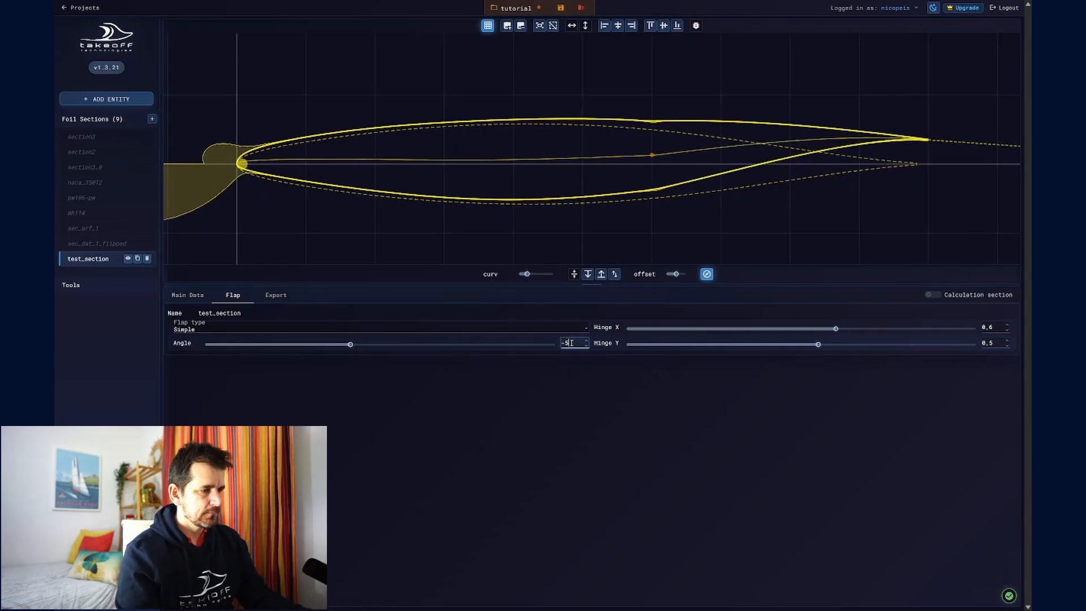
type("-10")
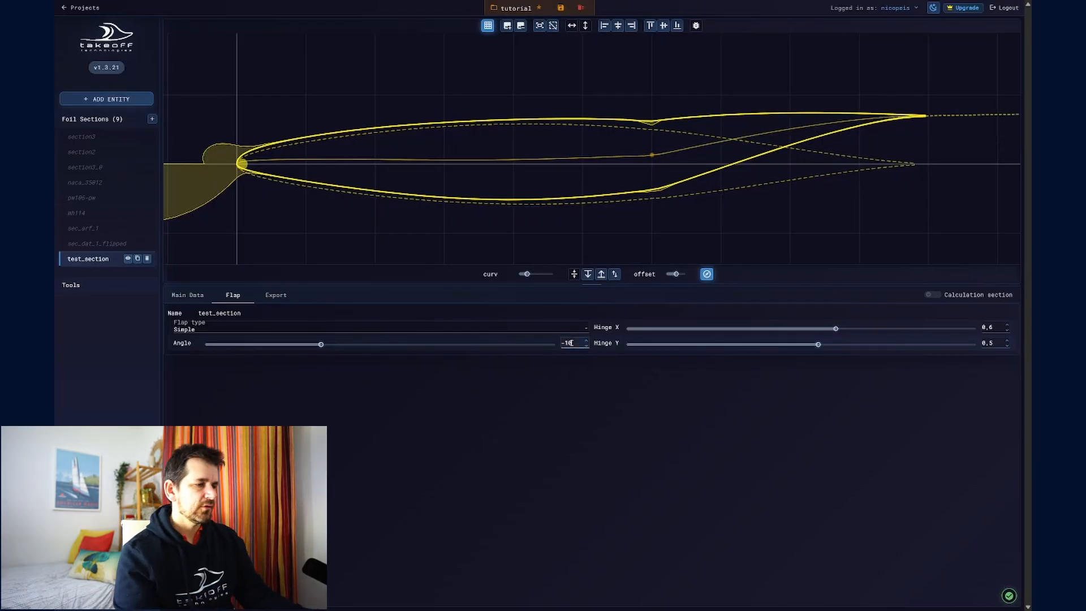
double_click(574, 341)
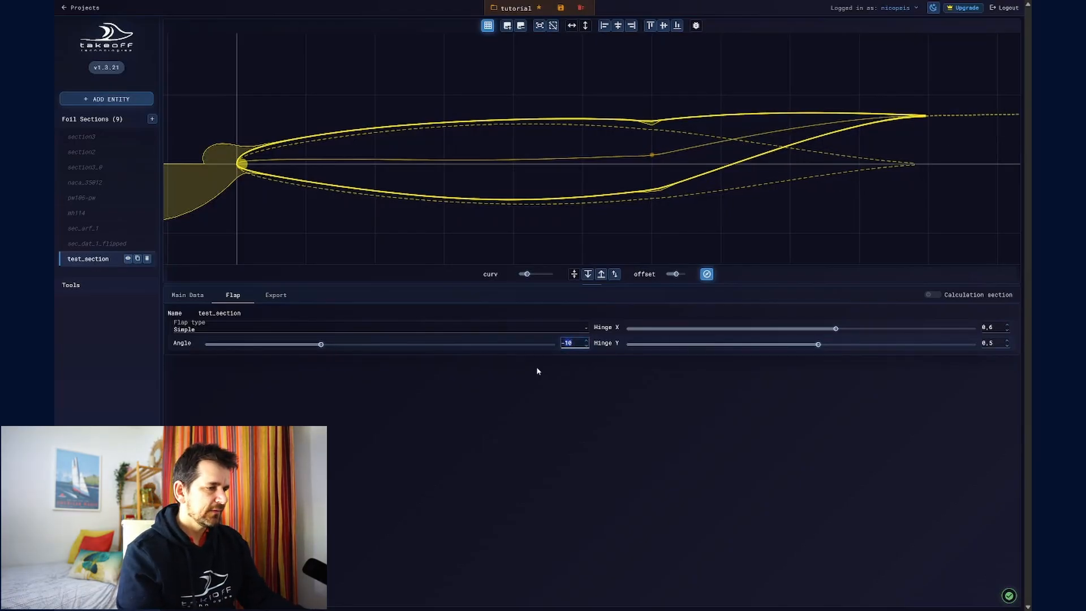
Step: Change the flap type to Soft Hinge and enlarge the curvature display along the foil section
left_click(298, 325)
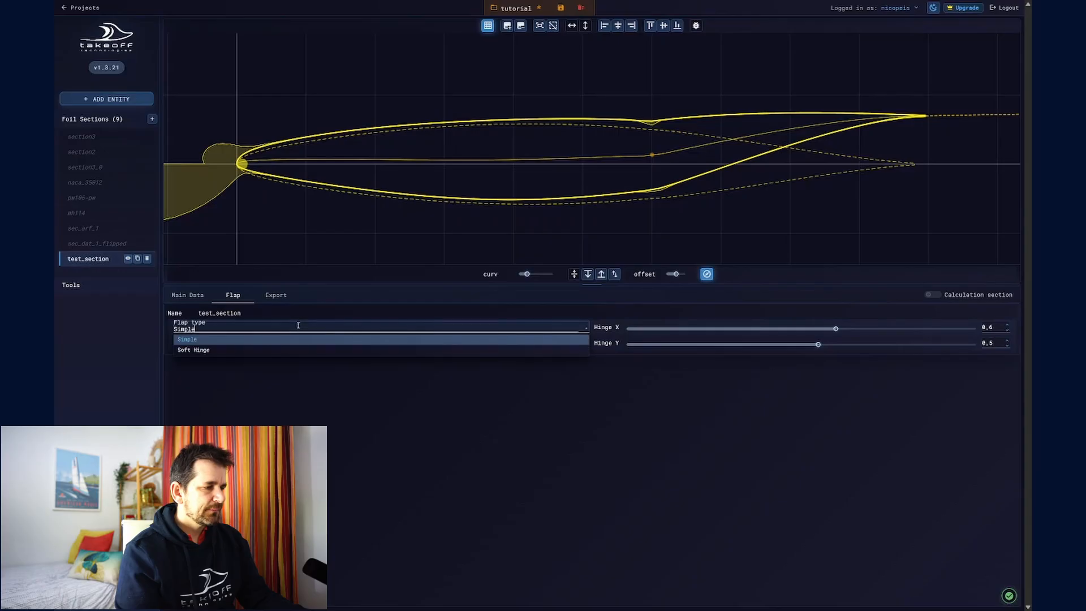
left_click(210, 350)
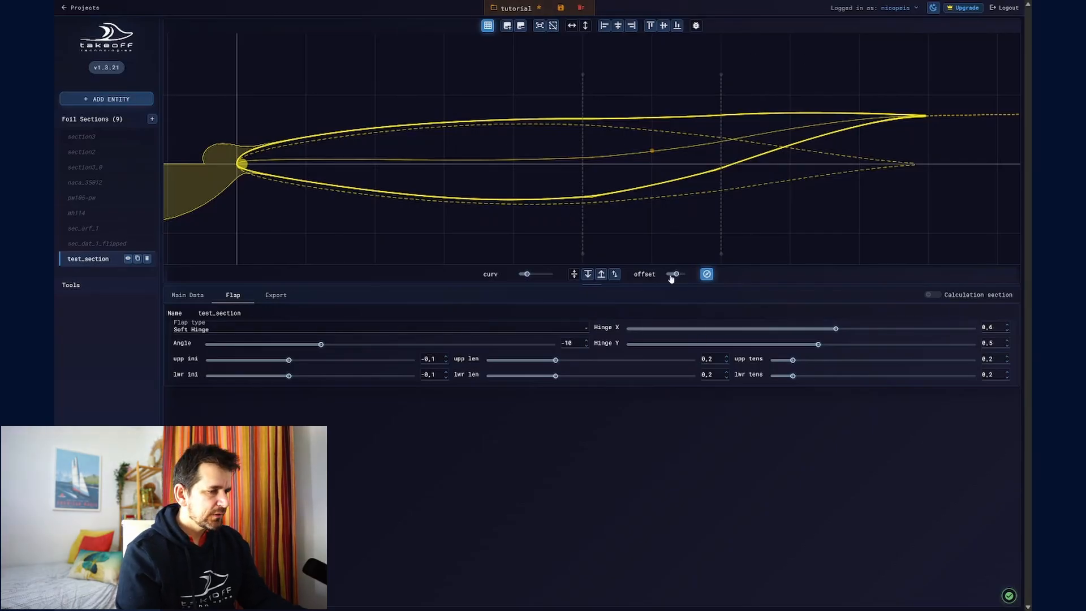
left_click_drag(527, 274, 545, 274)
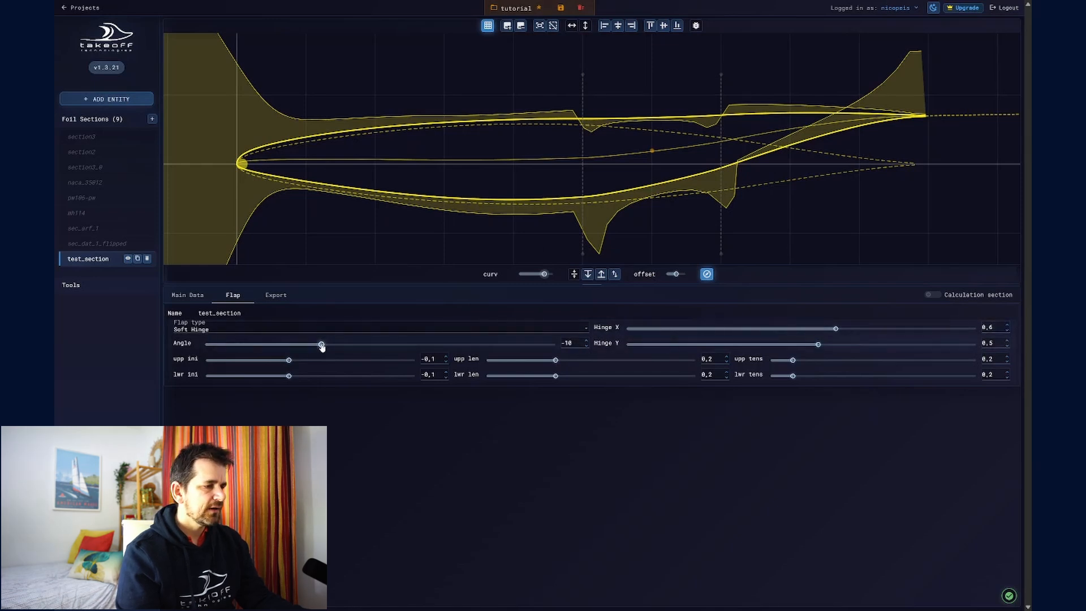
Step: Deflect the flap downward to an angle of about 7,26 and set the upper transition start (upp ini) to -0,05
left_click_drag(321, 344, 421, 344)
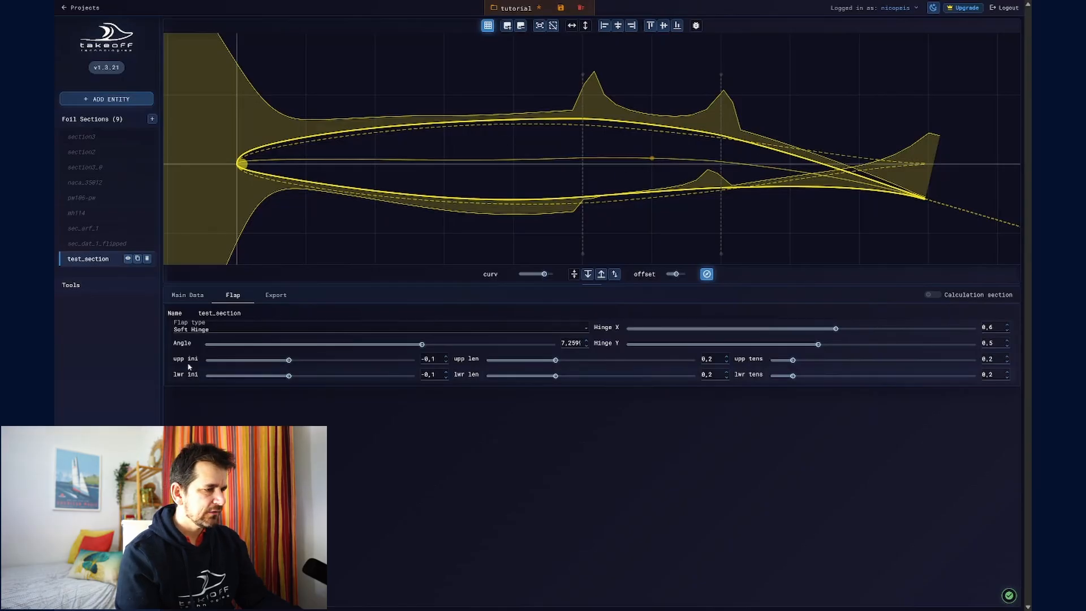
double_click(439, 359)
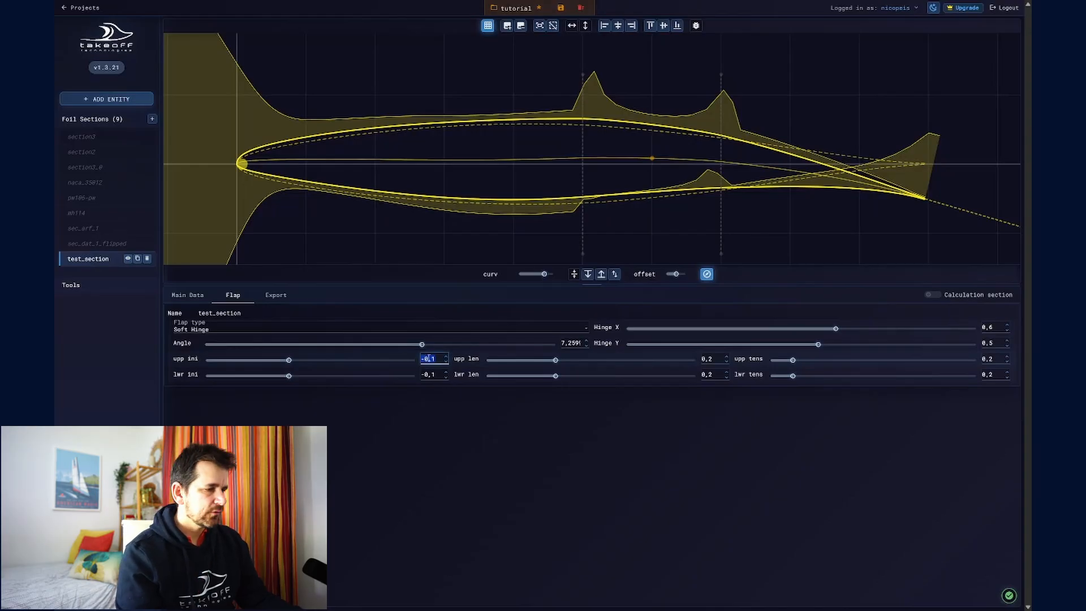
type("-0,05")
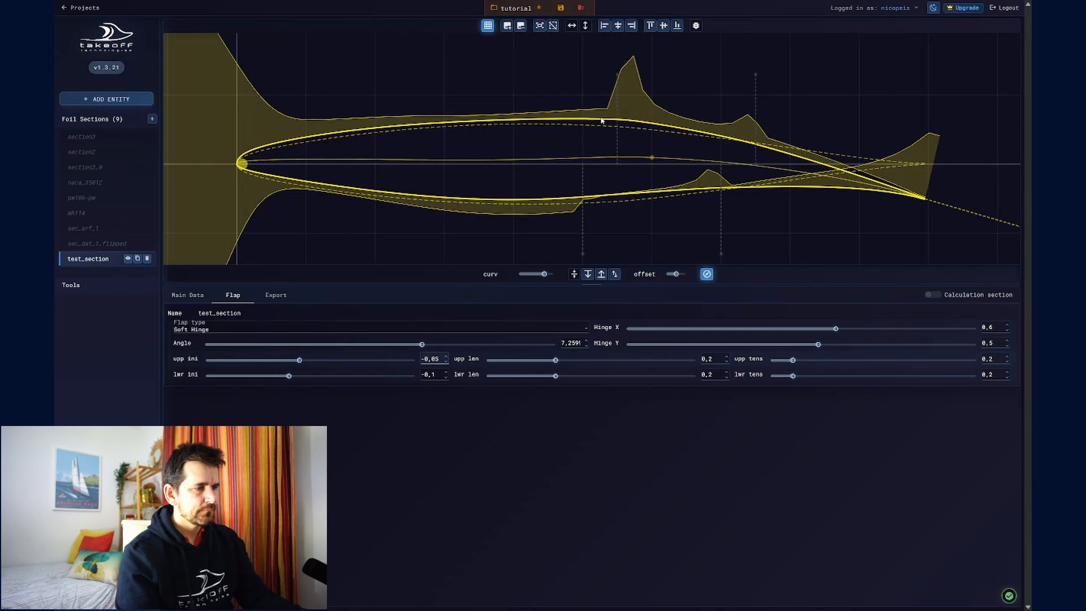
left_click(621, 128)
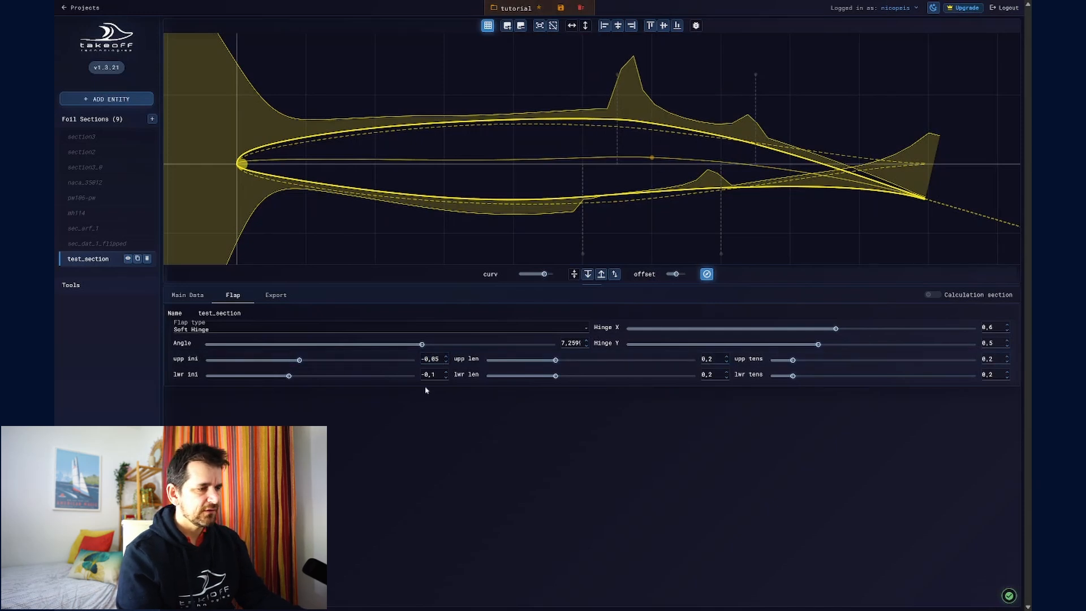
Step: Set the upper transition length (upp len) to 0,1 and extend the lower transition length (lwr len) to about 0,19
left_click(716, 360)
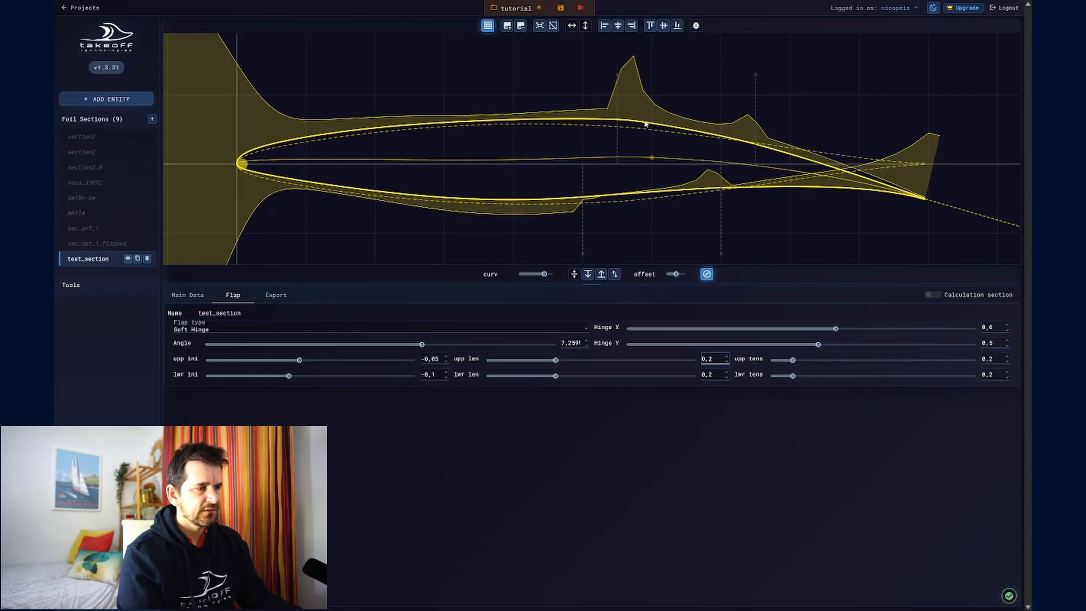
left_click(717, 358)
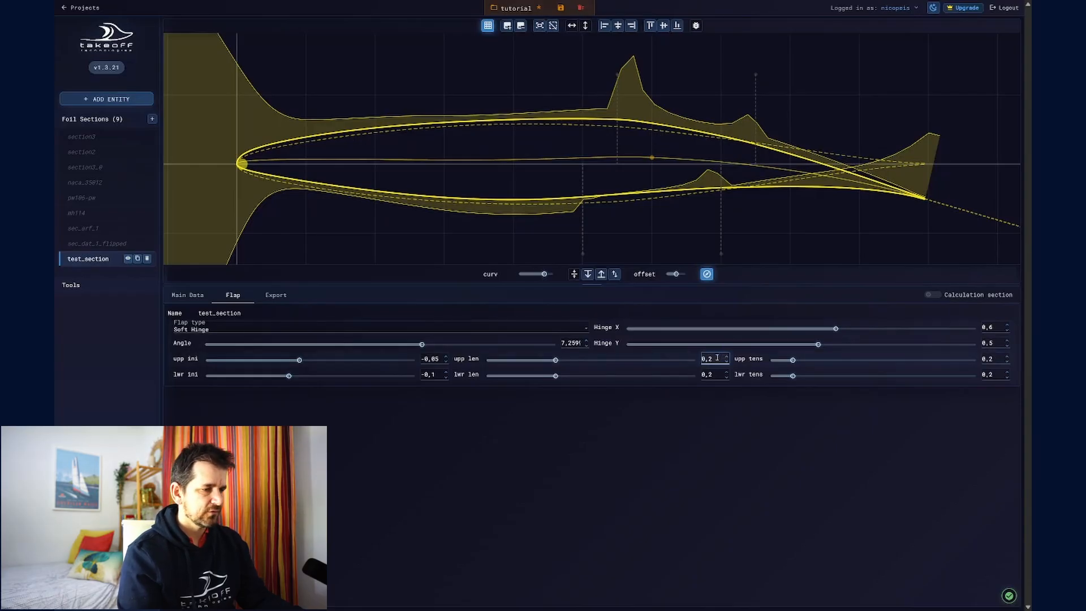
key("BackSpace")
type("1")
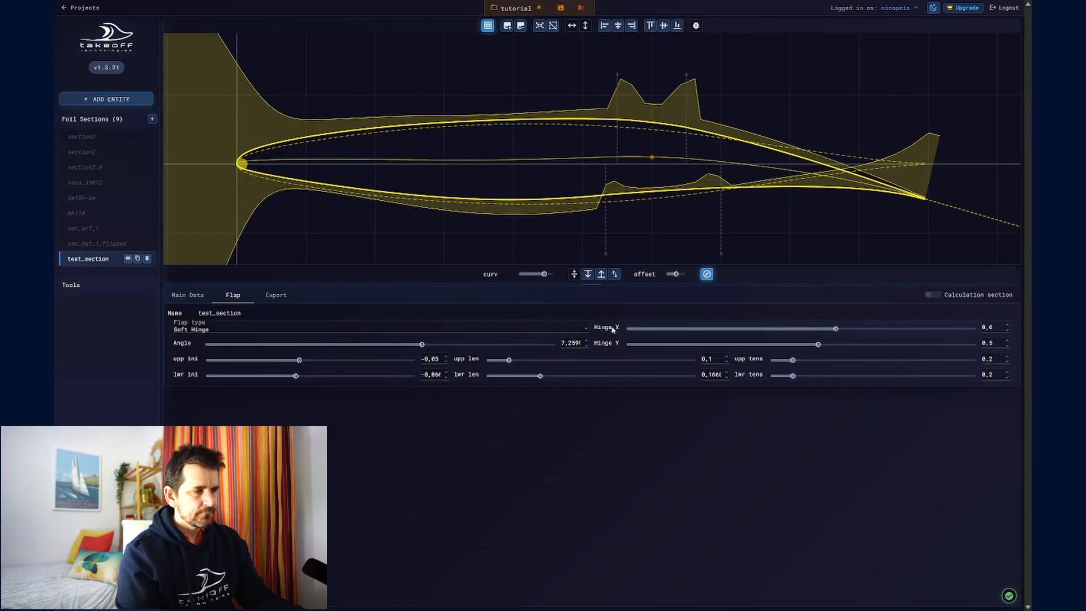
left_click(735, 254)
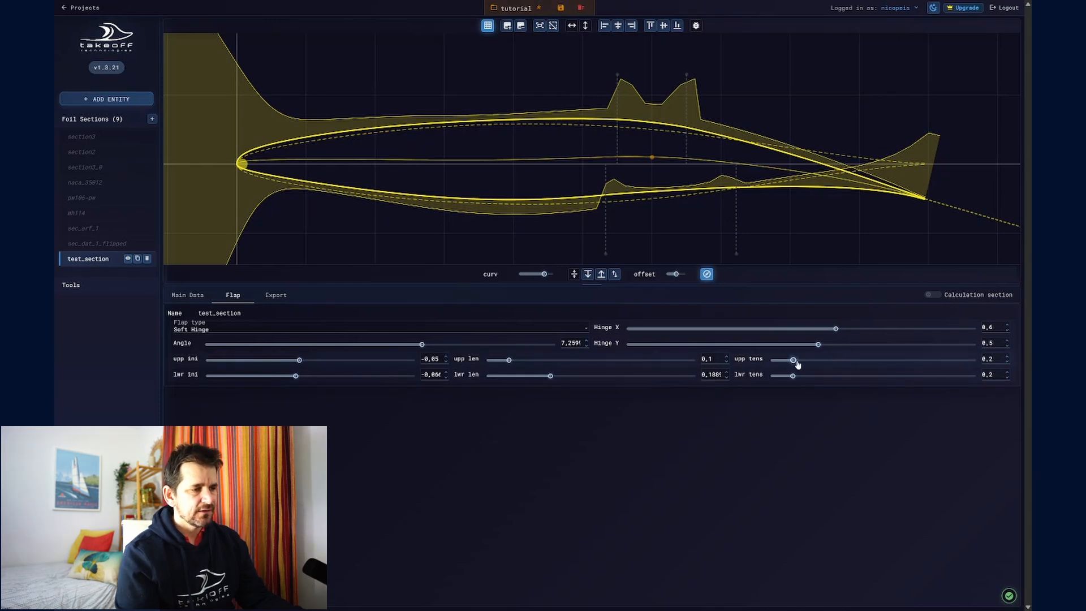
Step: Increase the upper transition tension (upp tens) in stages to about 0,82
left_click_drag(798, 363, 806, 364)
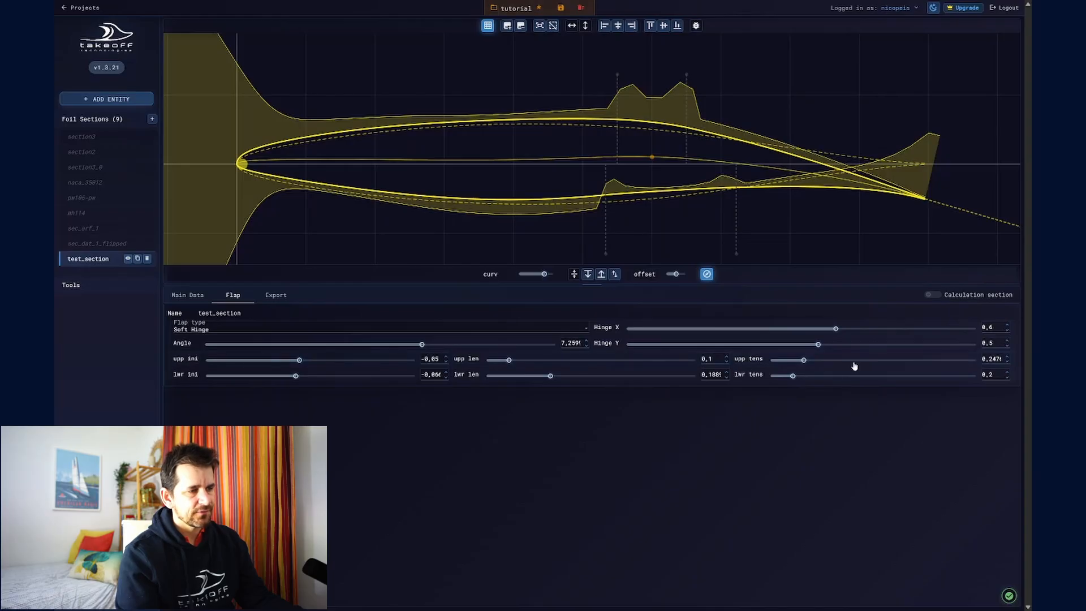
left_click_drag(805, 361, 907, 365)
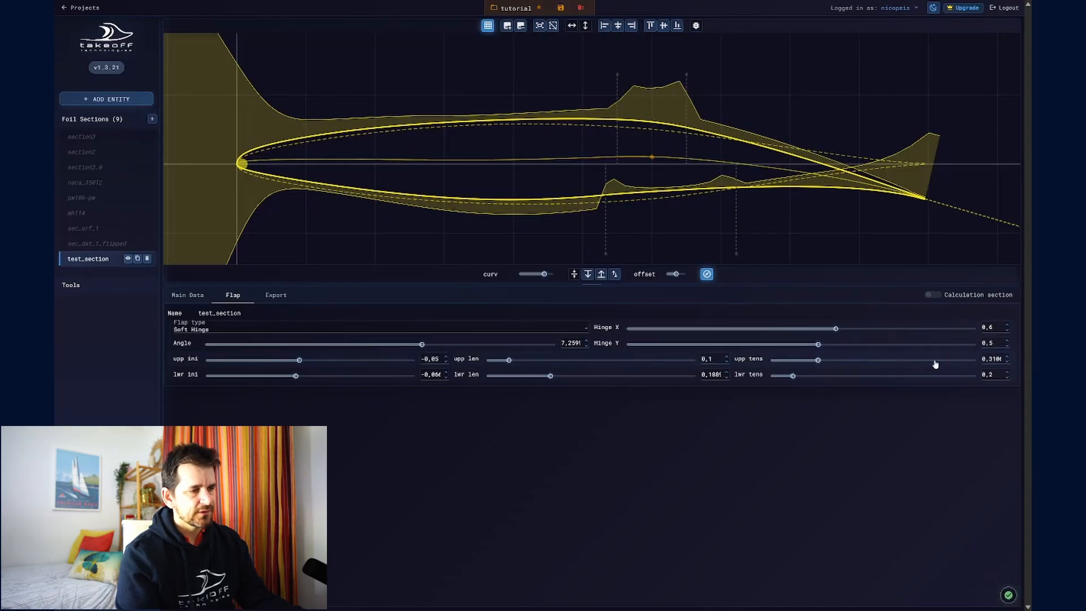
left_click(934, 360)
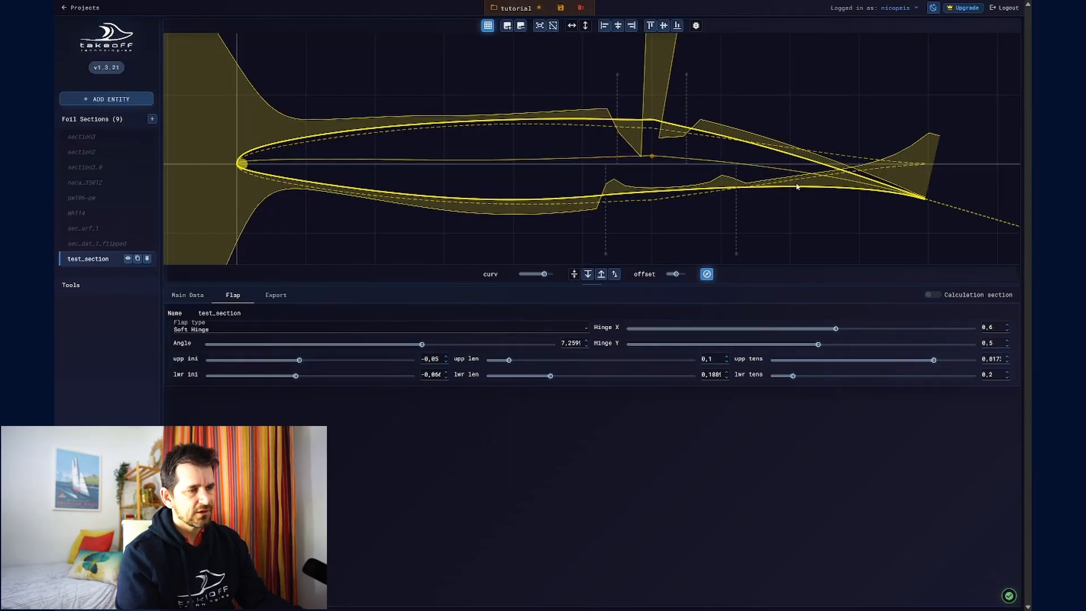
Step: Try the upper transition tension (upp tens) at 1 and 0,4, and settle on 0,35
double_click(1000, 356)
type("1")
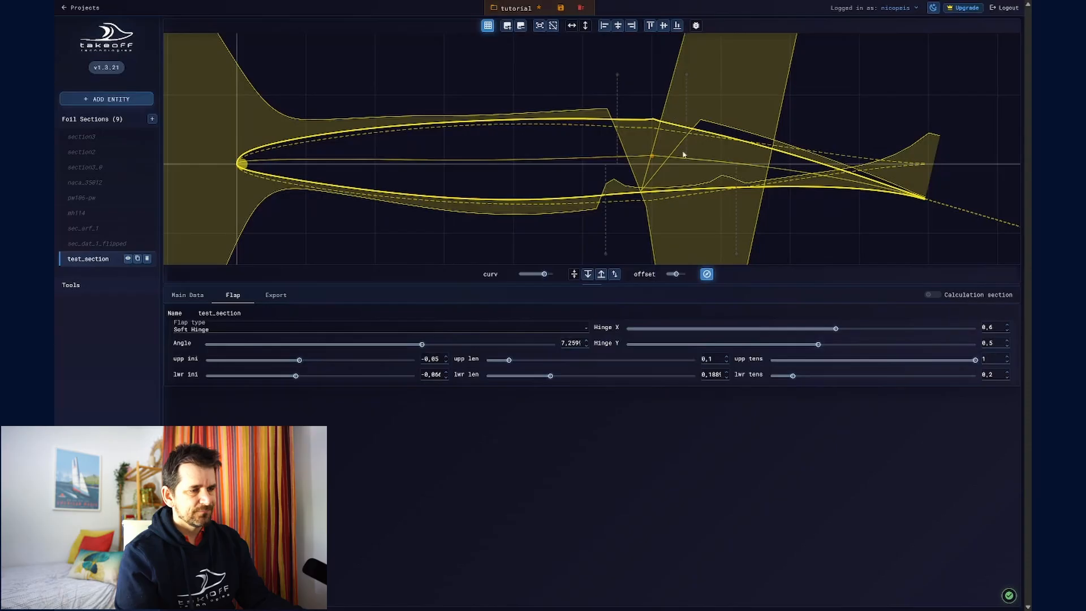
left_click(986, 358)
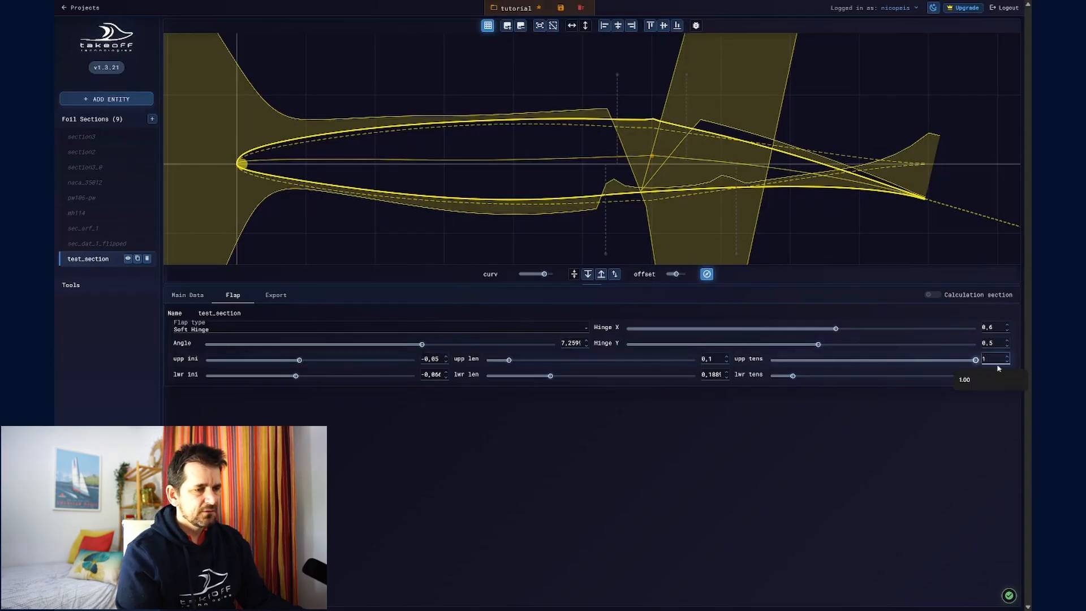
key("BackSpace")
type("0.4")
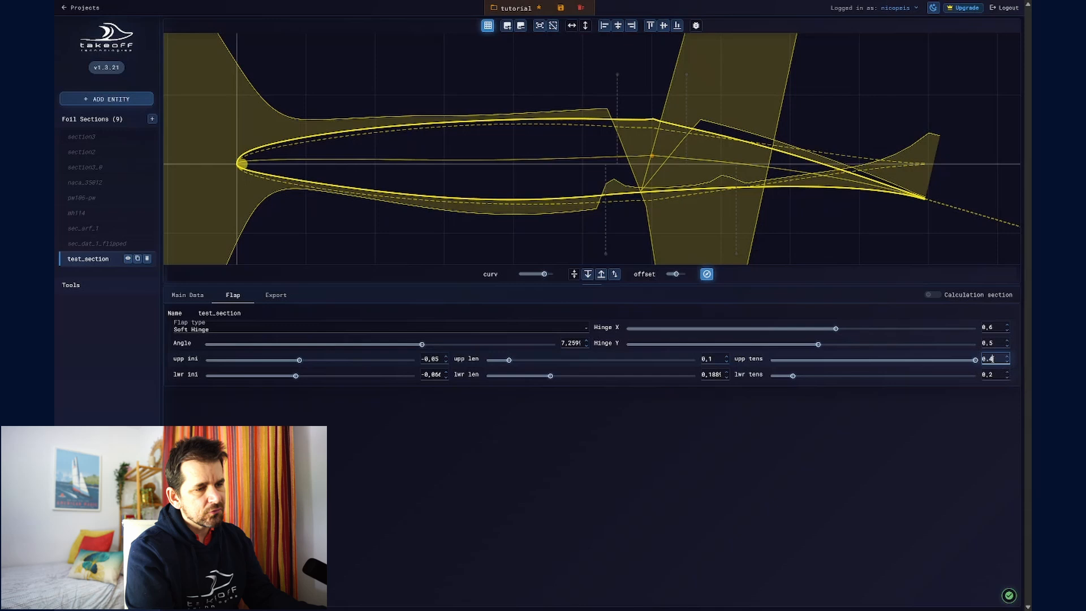
key("Return")
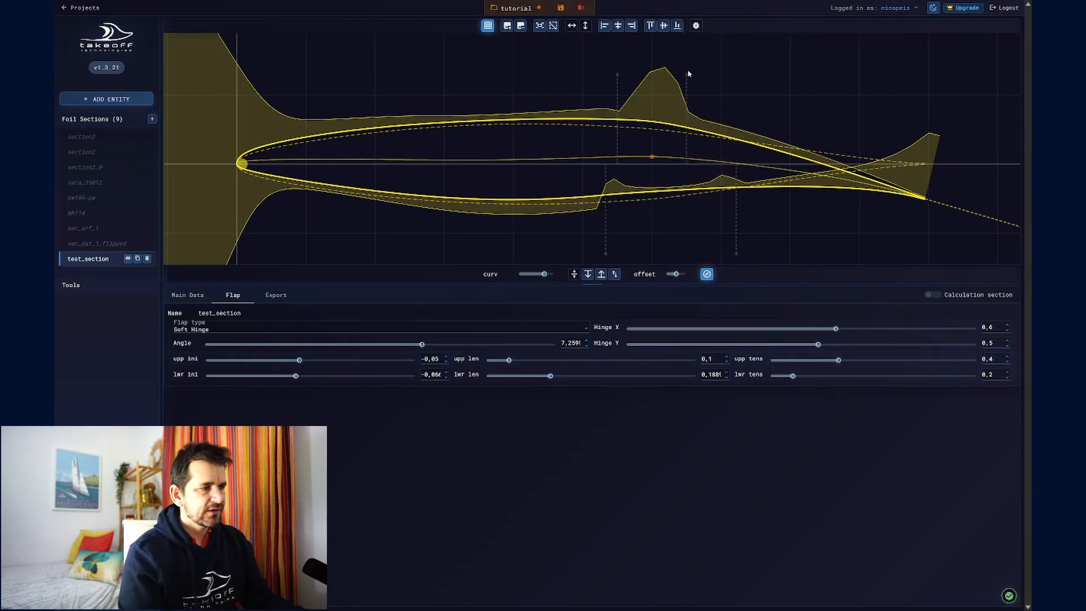
left_click(1007, 364)
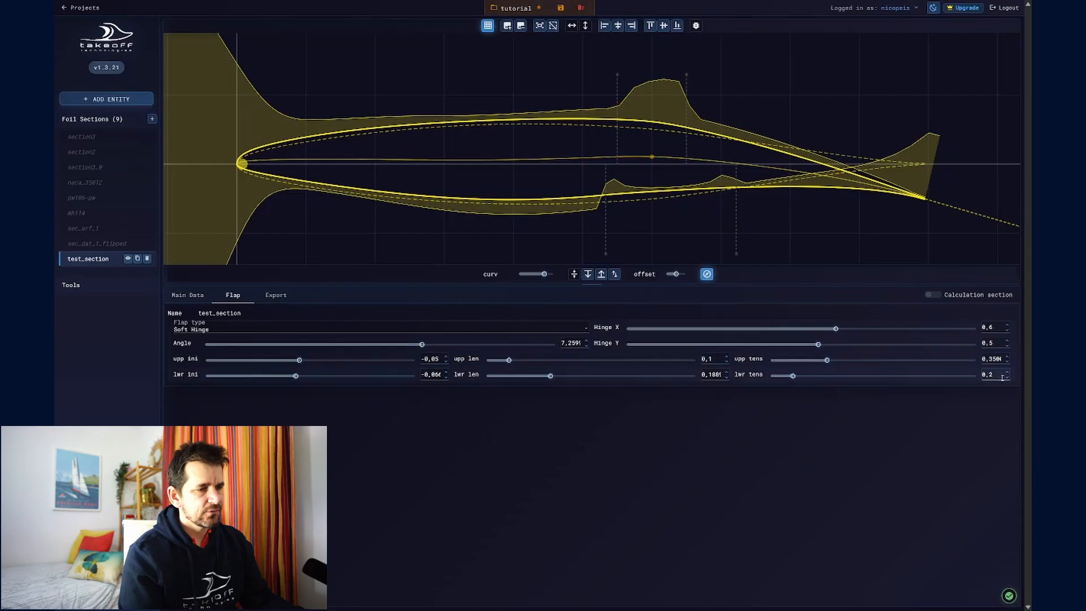
Step: Increase the lower transition tension (lwr tens) in steps to 0,35
left_click(1007, 374)
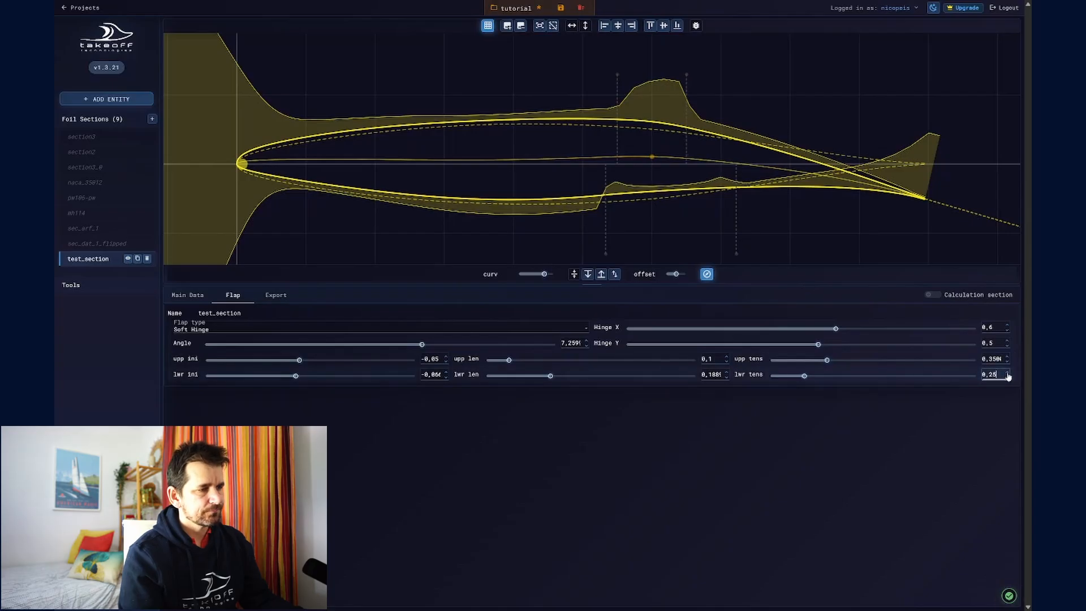
left_click(1008, 373)
left_click(1007, 372)
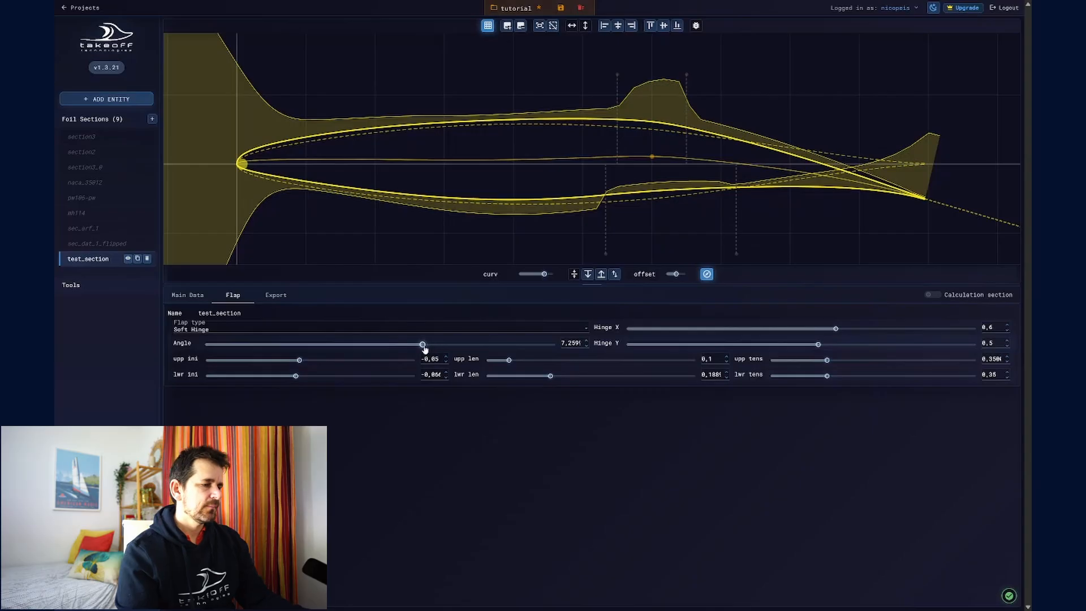
Step: Set the flap deflection angle to 5, and change it to an upward deflection of -4
left_click_drag(402, 348, 366, 345)
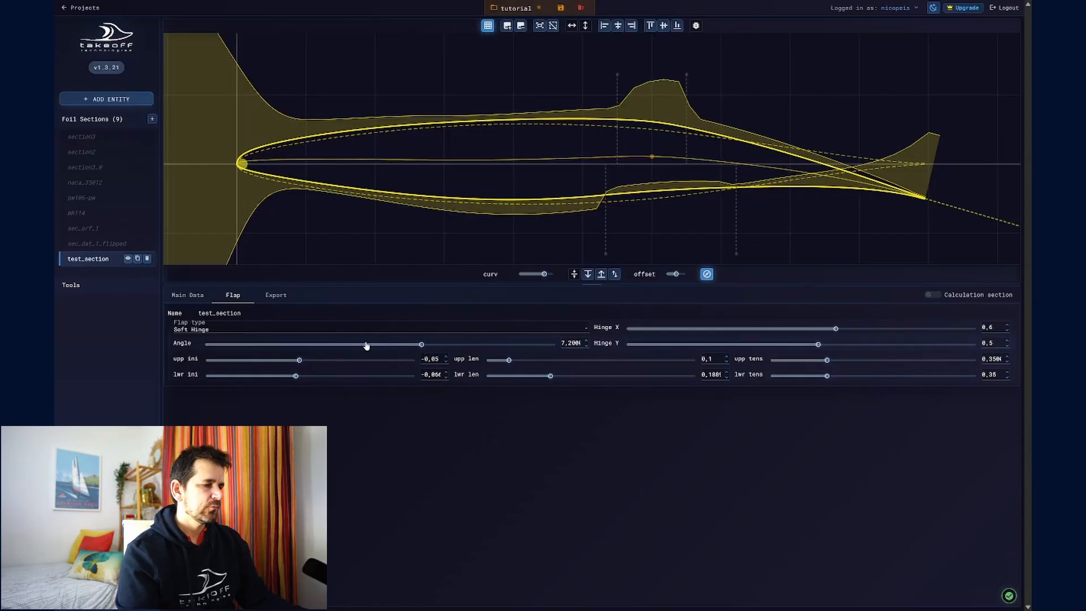
double_click(572, 343)
type("5")
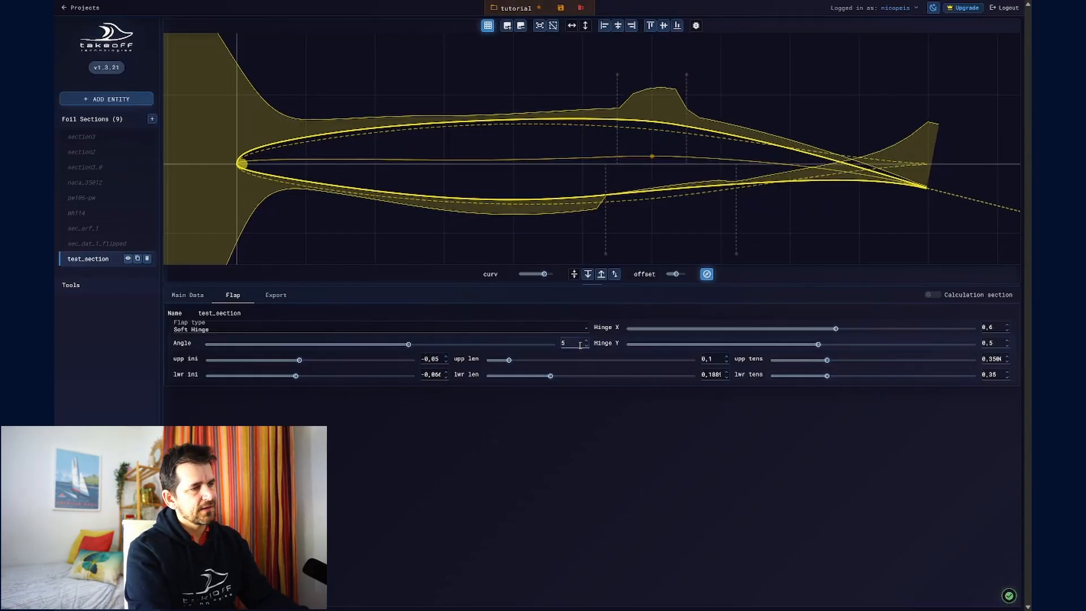
left_click(565, 343)
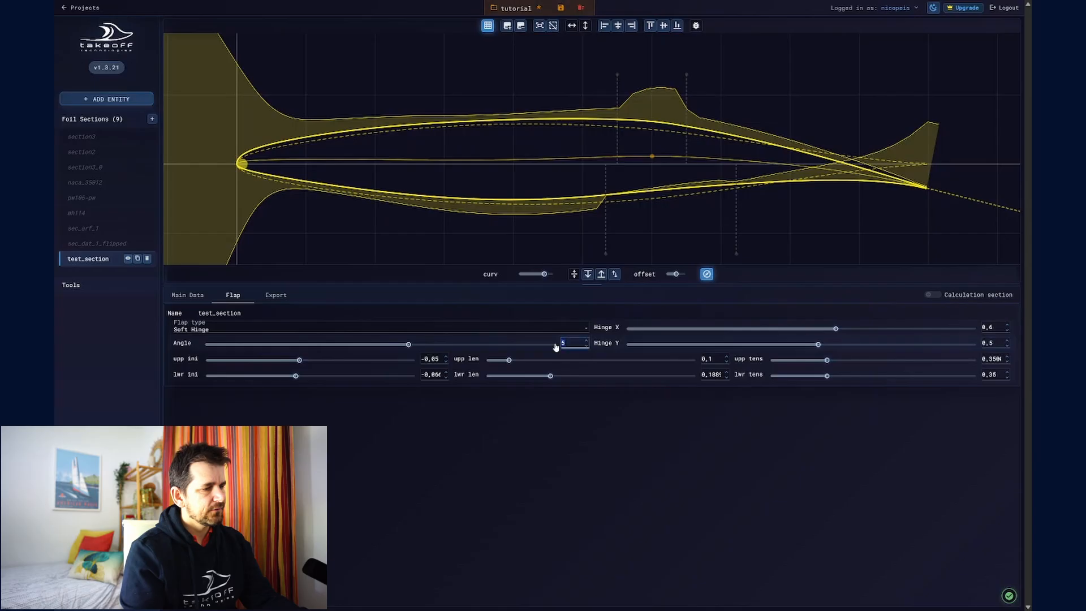
type("-4")
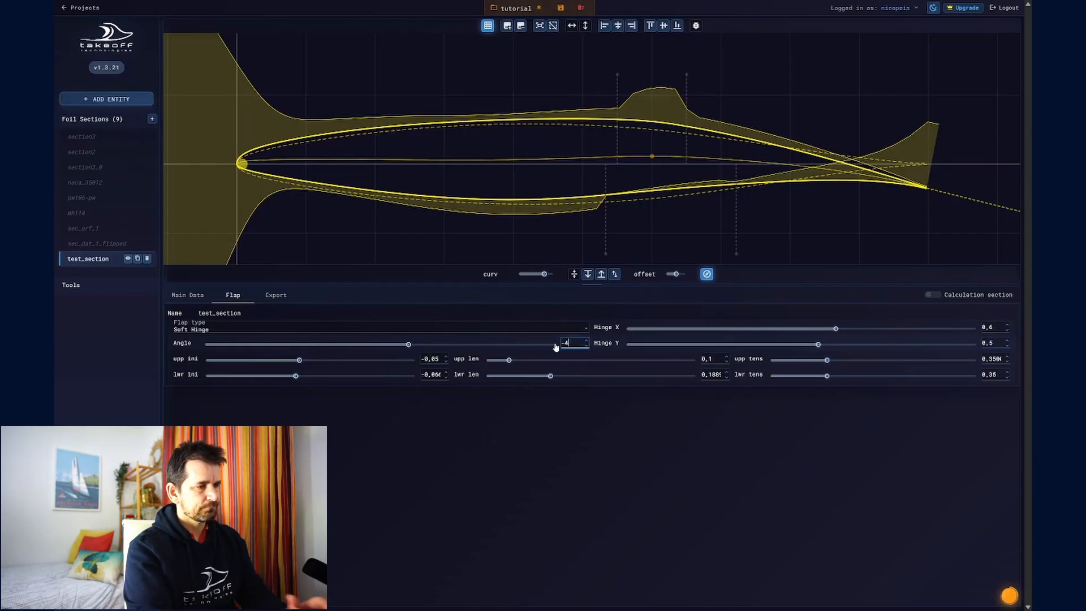